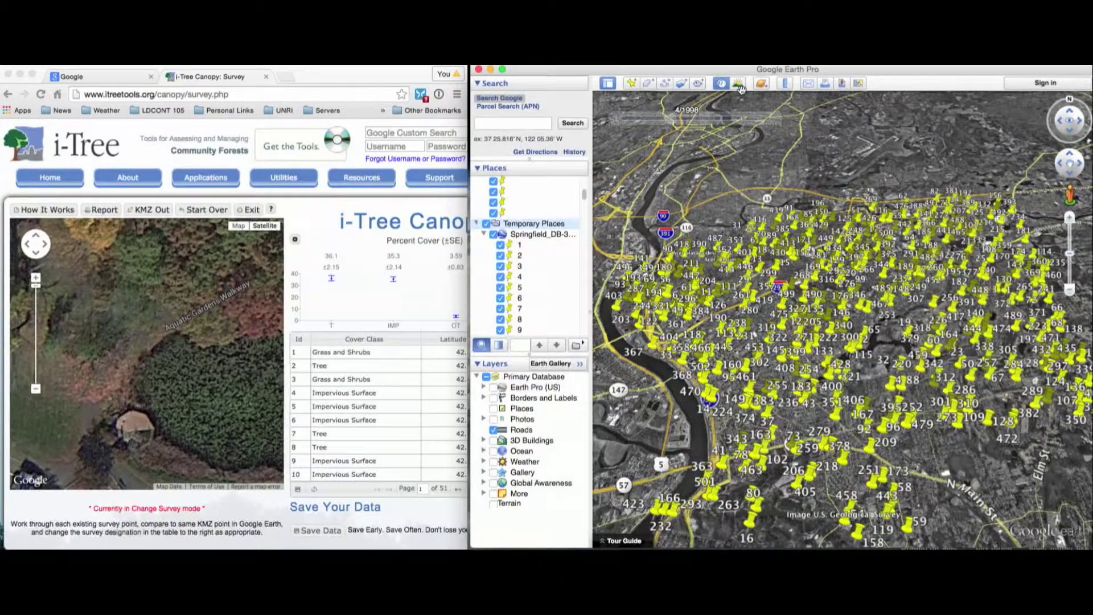
- Set Google Earth's historical imagery to April 1998 and fly to survey point 1
click(721, 83)
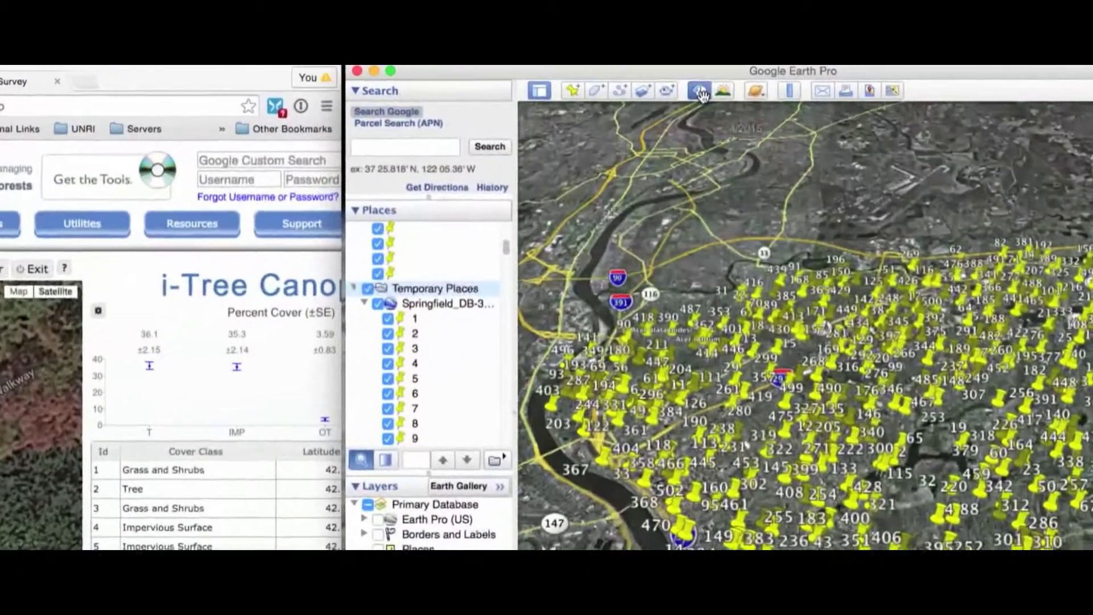
click(702, 92)
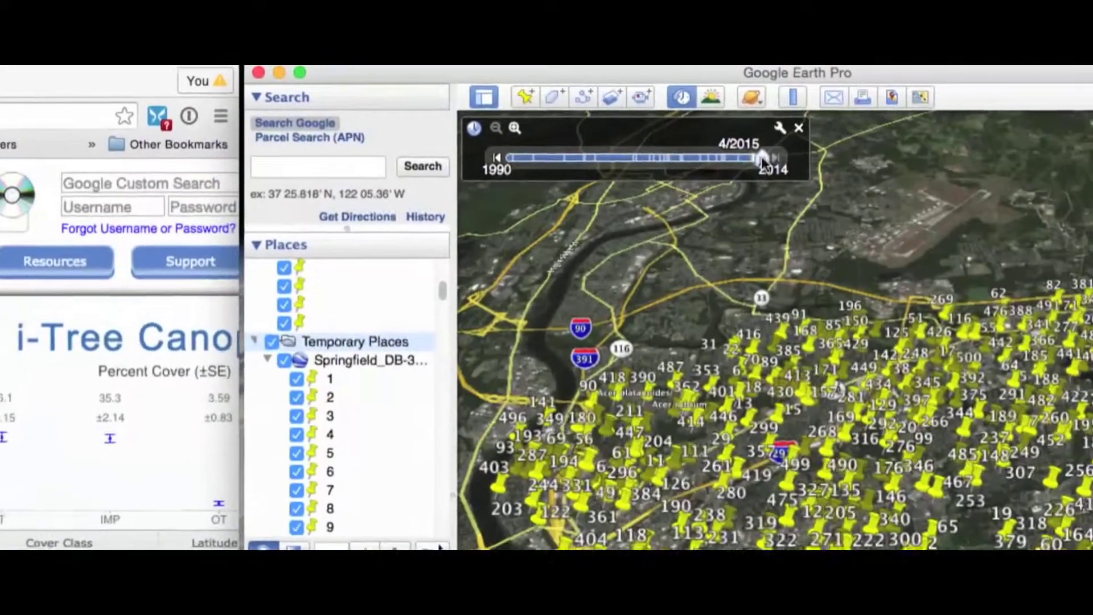
drag(762, 160, 582, 159)
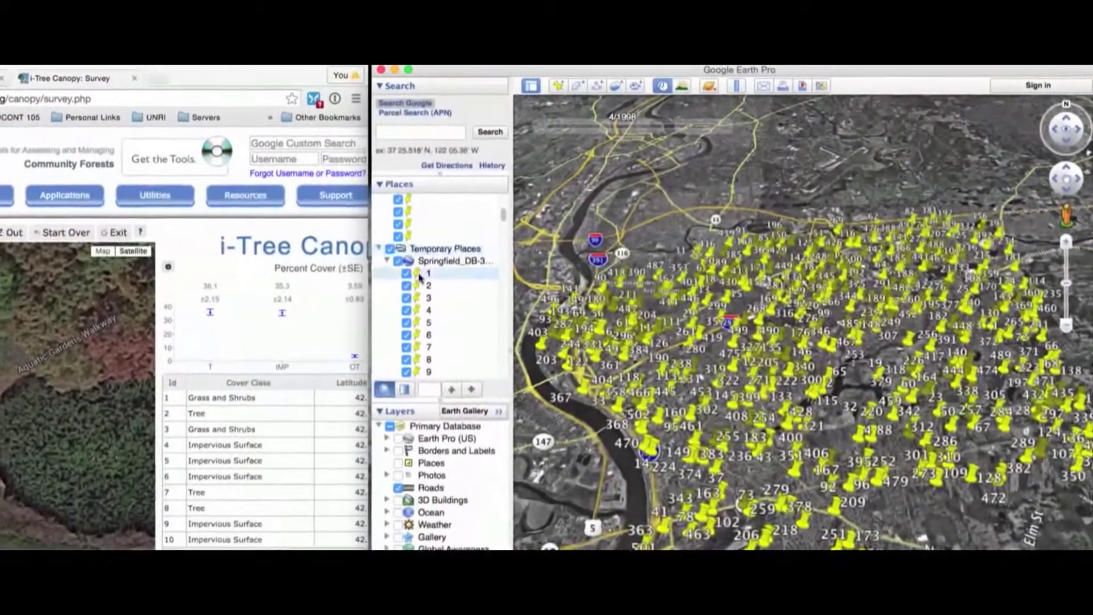
click(436, 273)
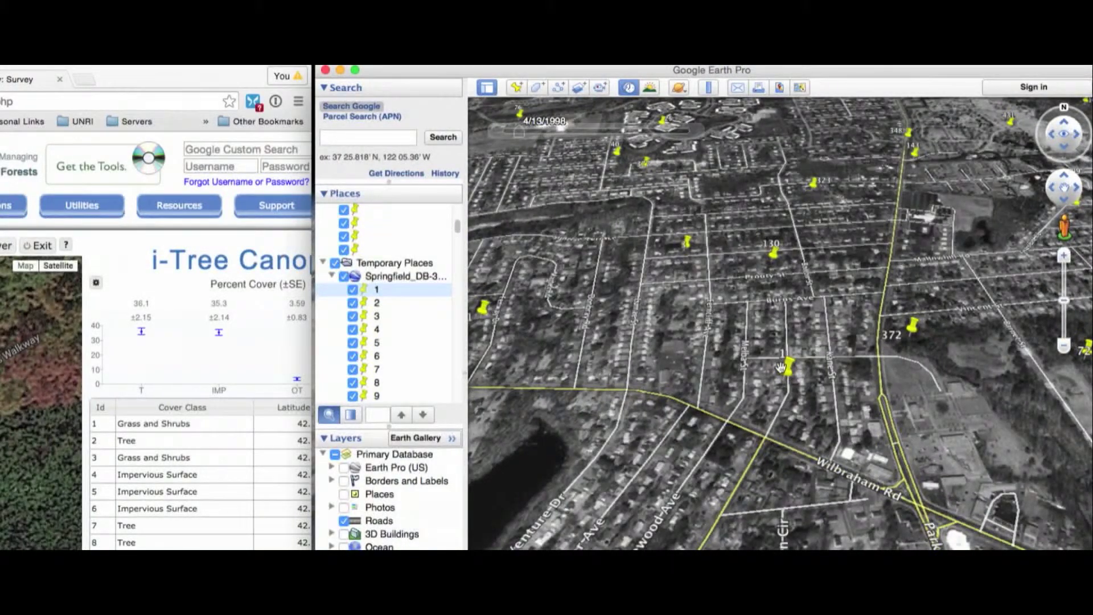
- Zoom in on survey point 1 in the 1998 imagery and select its cover class
scroll(791, 386, up, 5)
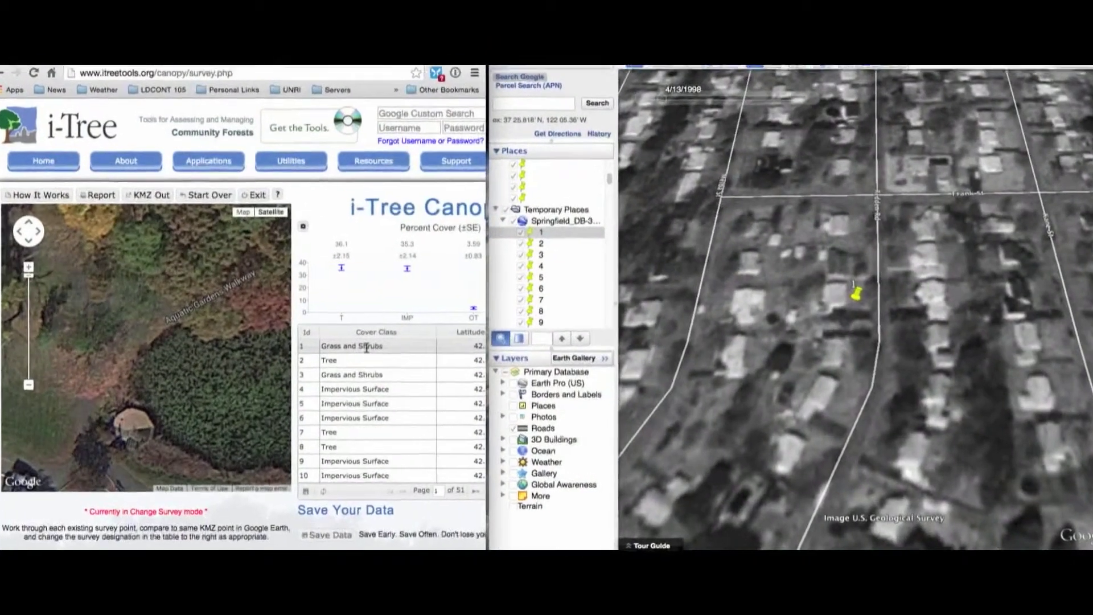
click(367, 348)
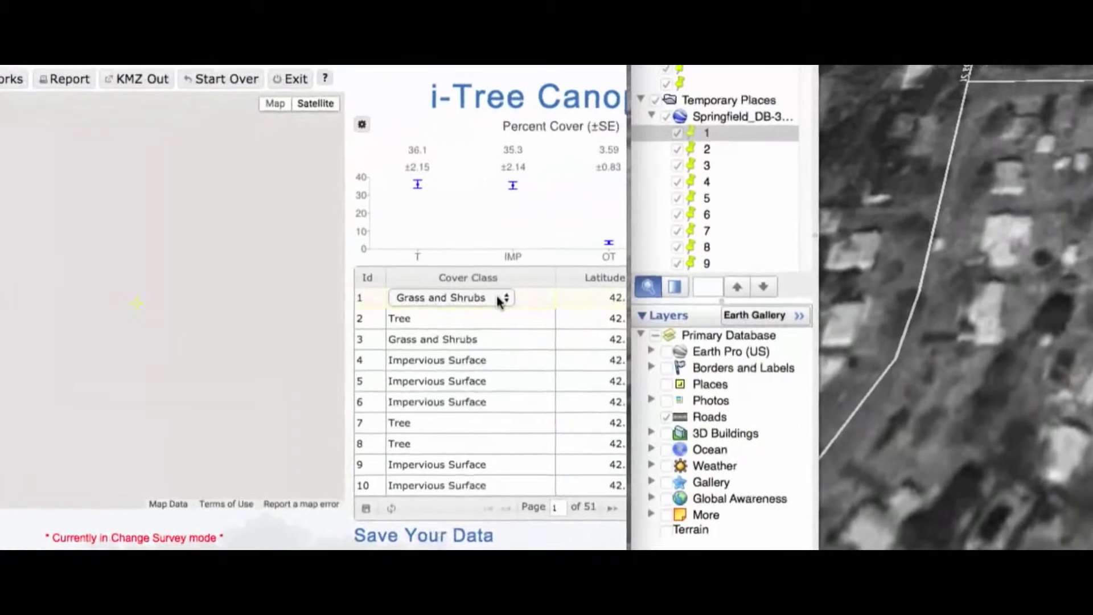
- Keep point 1 as Grass and Shrubs and fly to survey point 2 in Google Earth
click(395, 349)
click(509, 291)
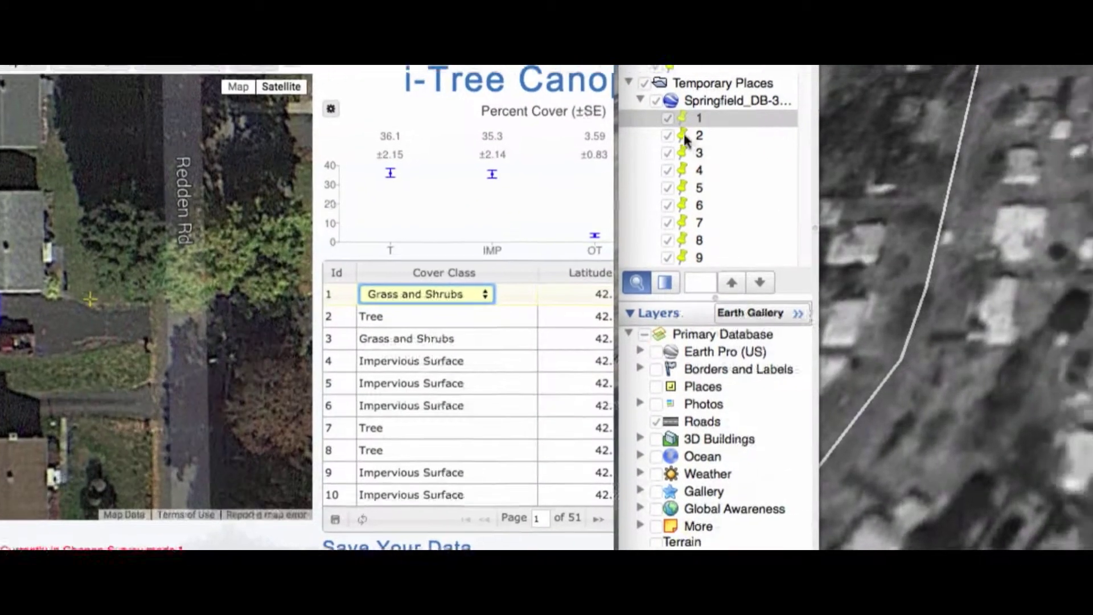
click(727, 128)
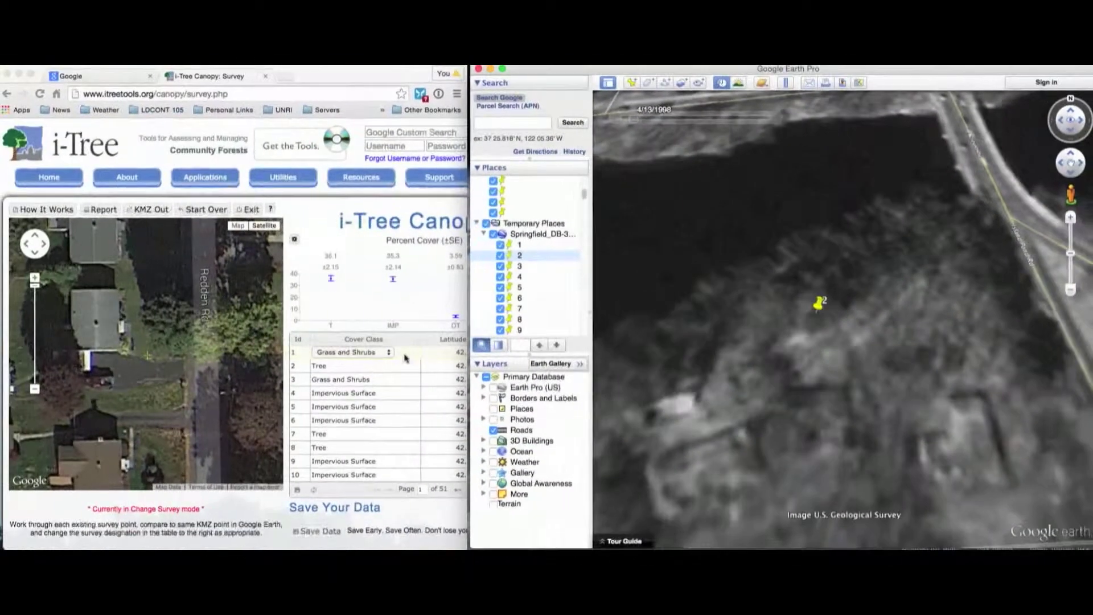
click(342, 367)
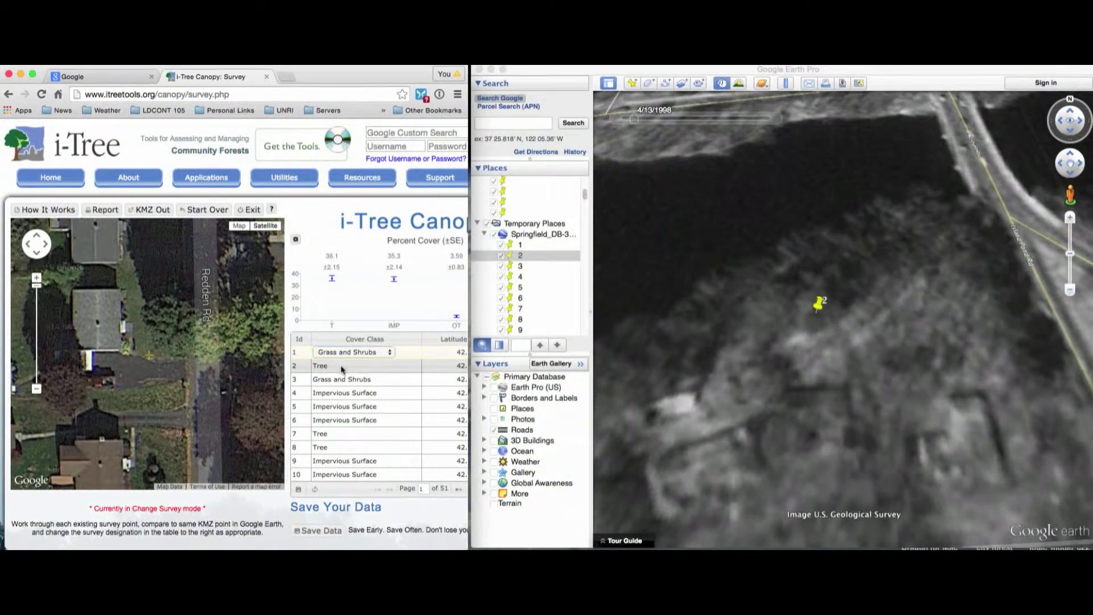
- Keep point 2 as Tree and fly to survey point 3 in the 1998 imagery
click(343, 367)
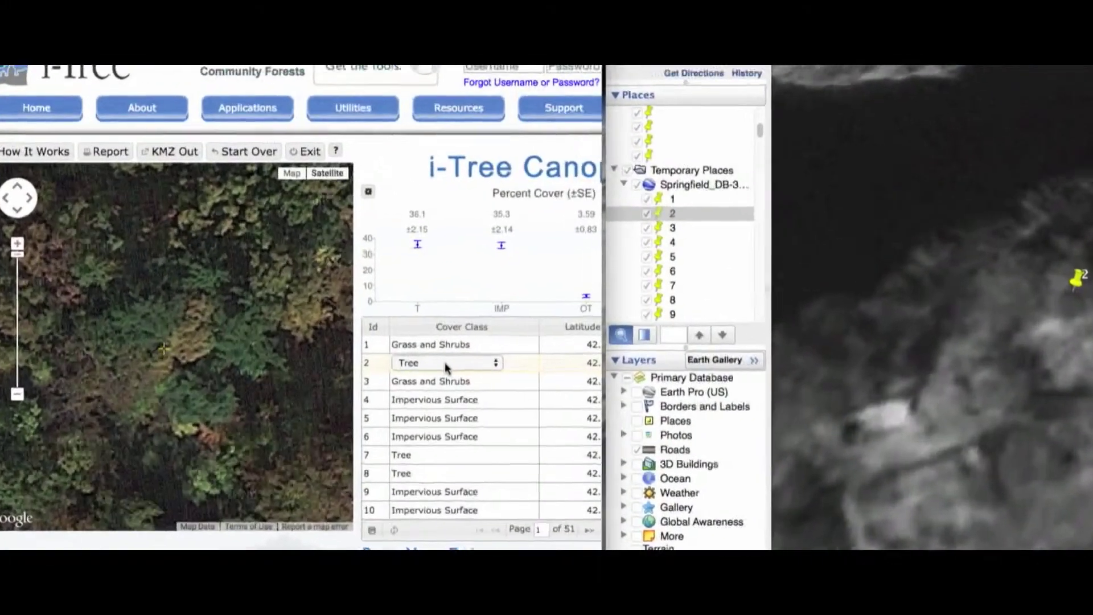
click(349, 367)
click(351, 368)
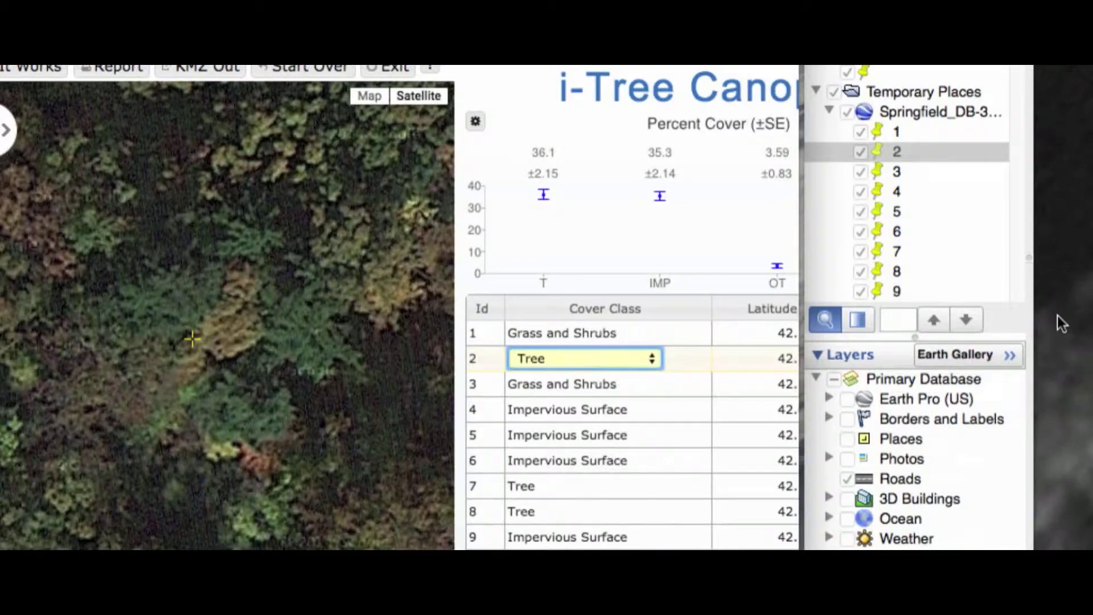
click(881, 173)
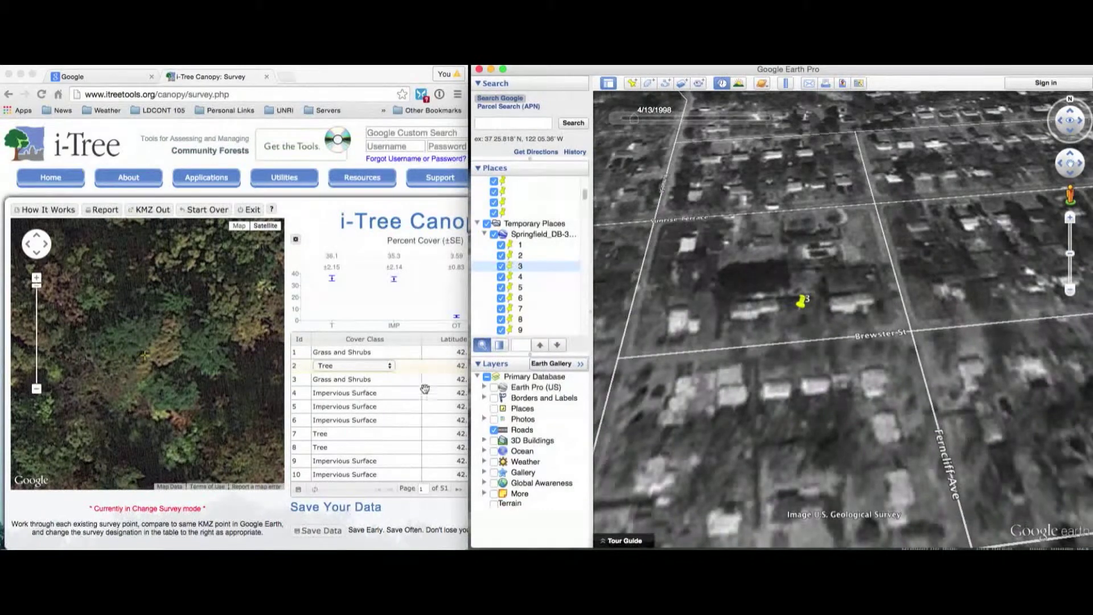
- Keep point 3 as Grass and Shrubs, then fly to survey point 8 in Google Earth
click(371, 384)
click(367, 382)
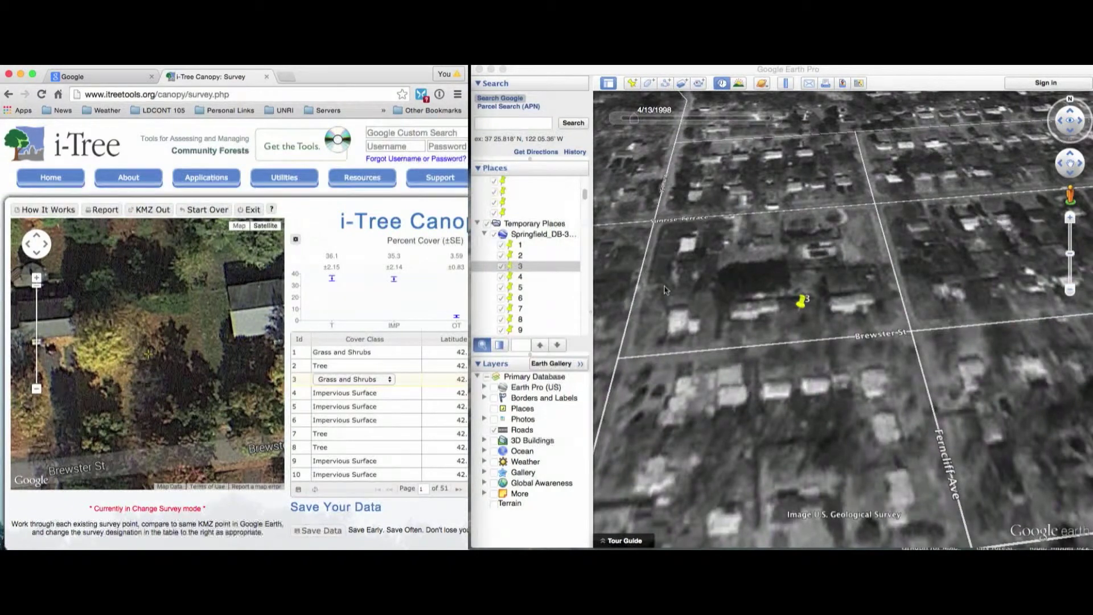
double_click(520, 320)
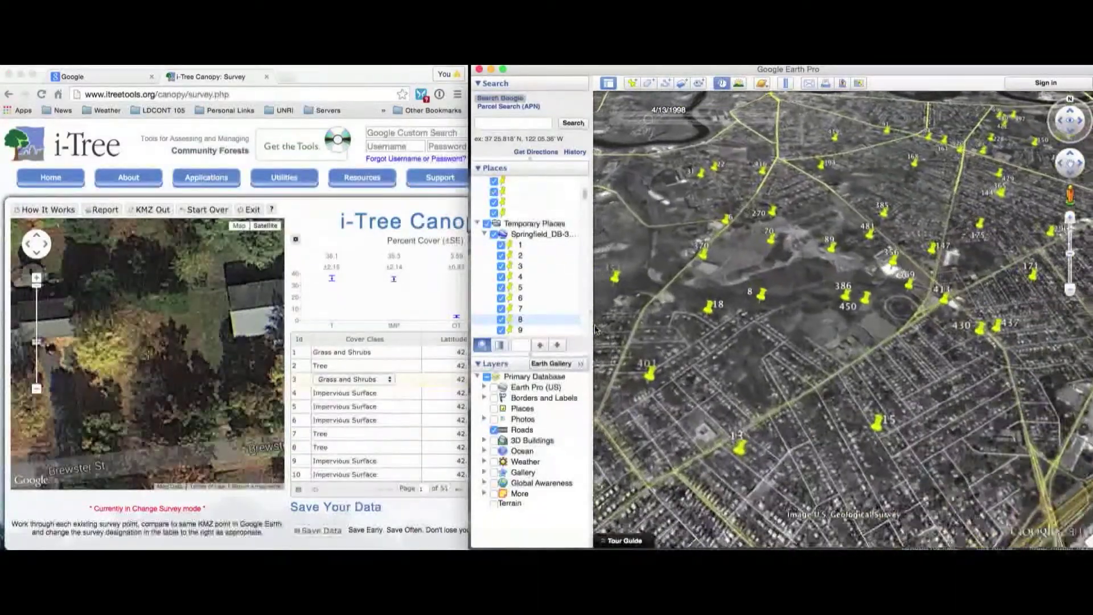
- Center placemark 8 in the 1998 view, keep it as Tree, and enlarge the Percent Cover chart
scroll(848, 399, up, 5)
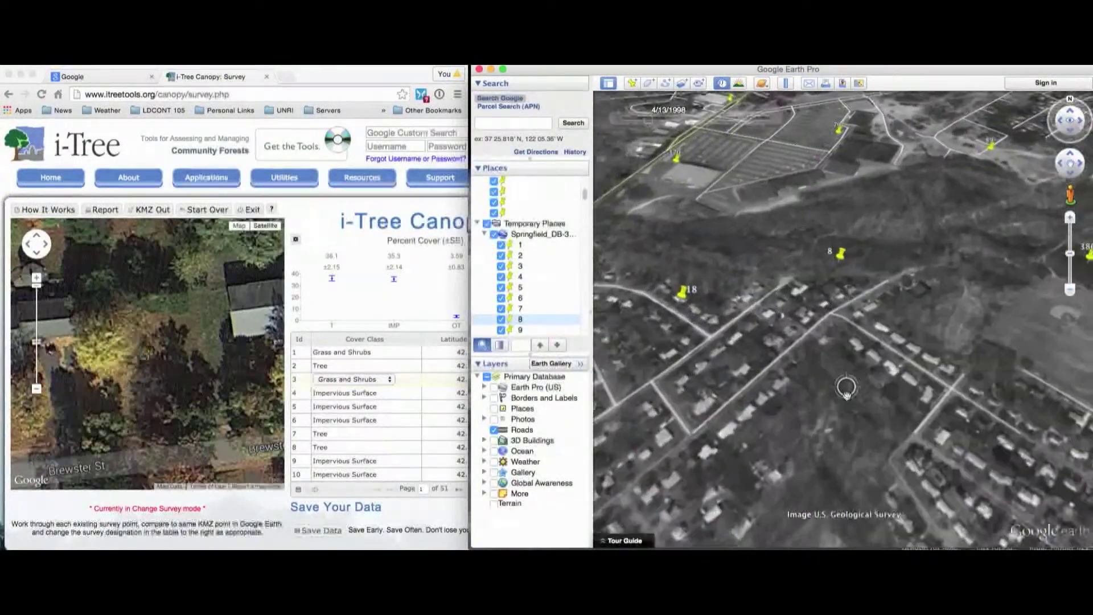
drag(830, 336, 783, 423)
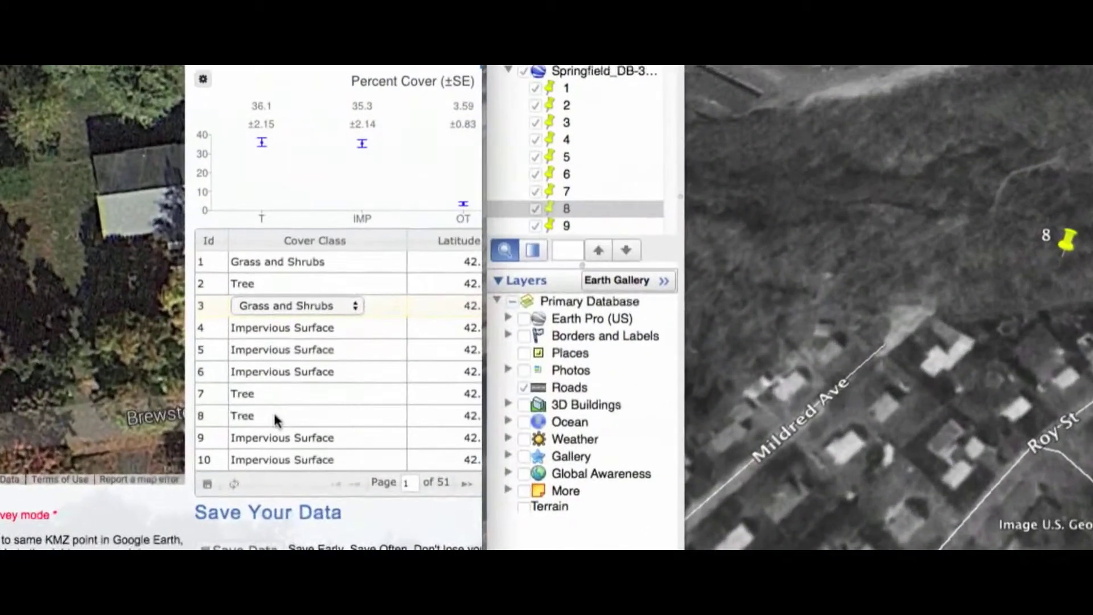
click(340, 450)
click(274, 419)
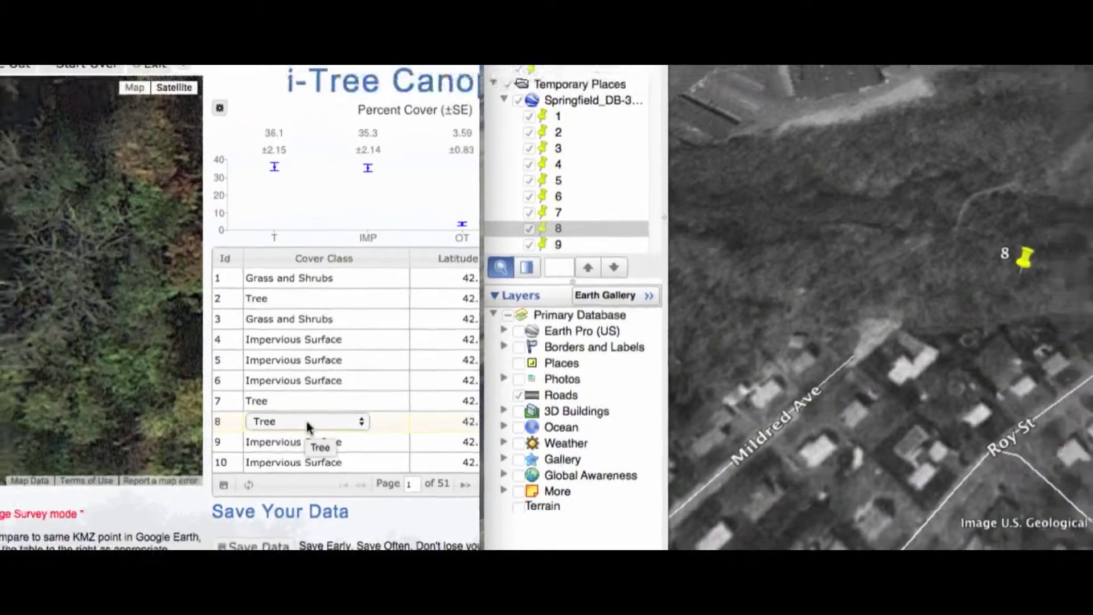
click(297, 420)
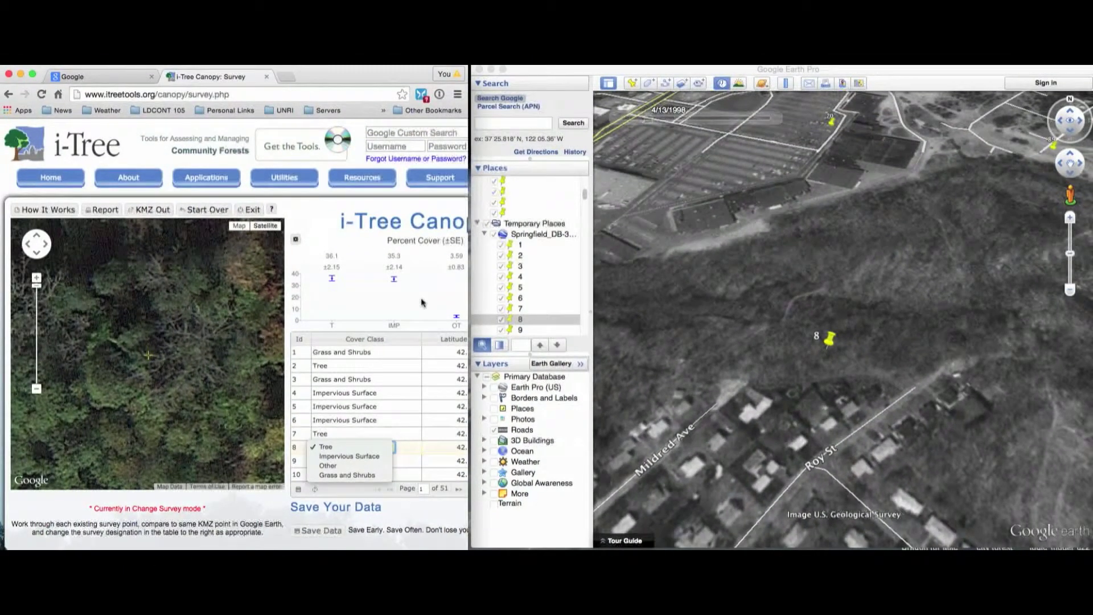
click(423, 303)
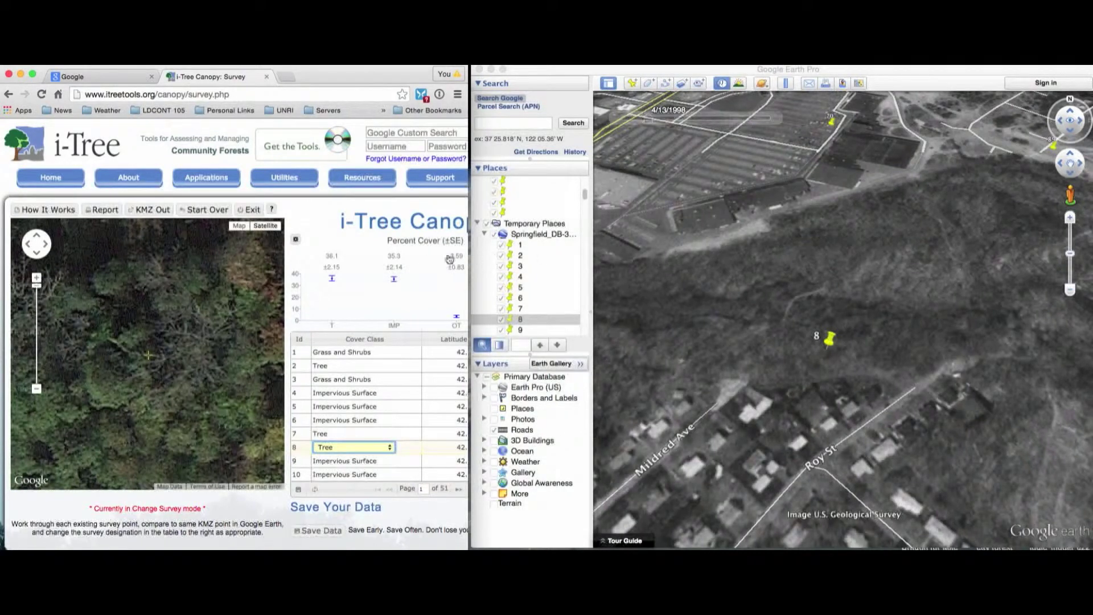
click(422, 298)
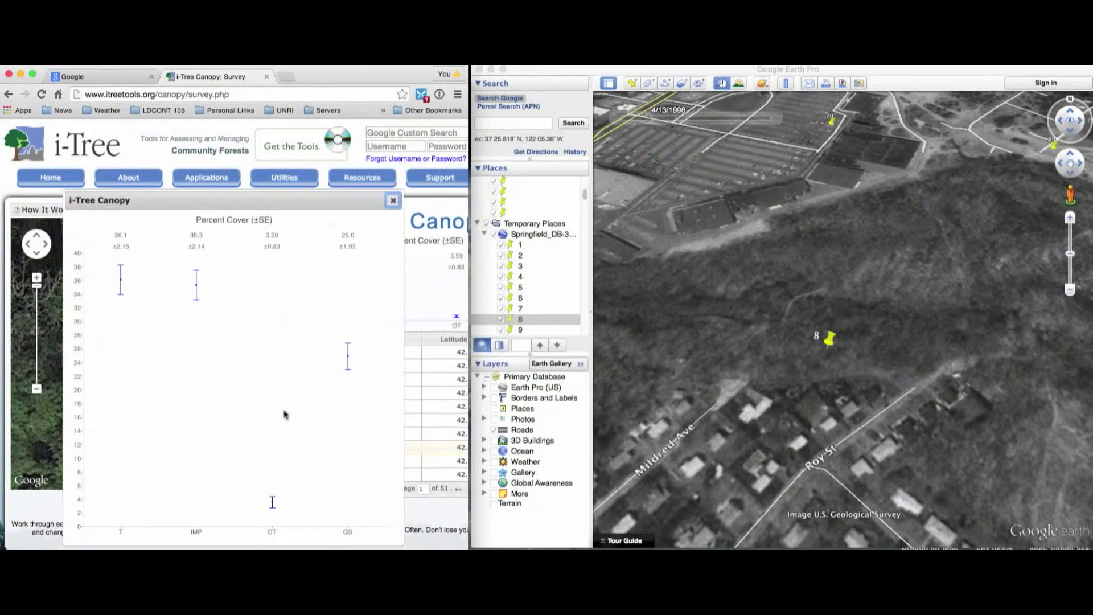
- Save the survey data as Springfield_1997_Compare.kmz, replacing DB-3 in the suggested name
click(393, 200)
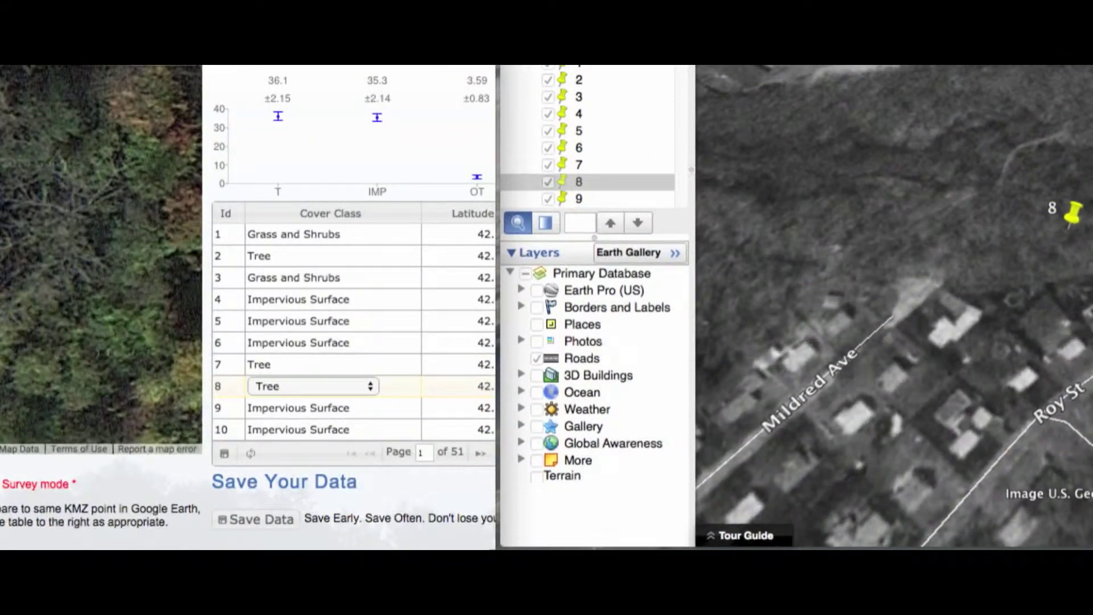
click(253, 522)
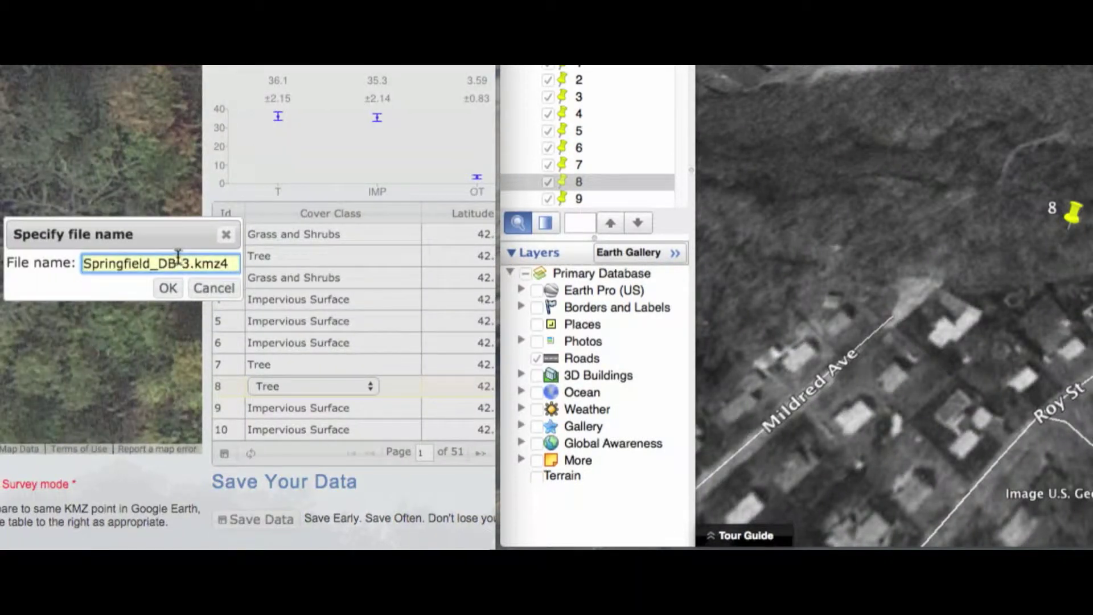
key(Right)
drag(160, 263, 194, 265)
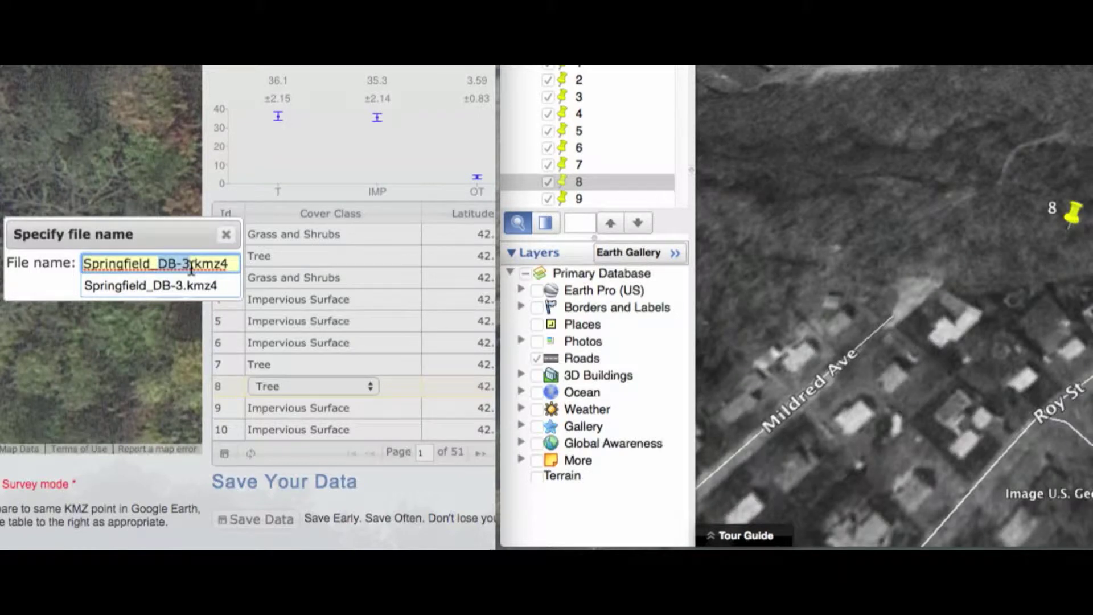
text(1997_Compare.km)
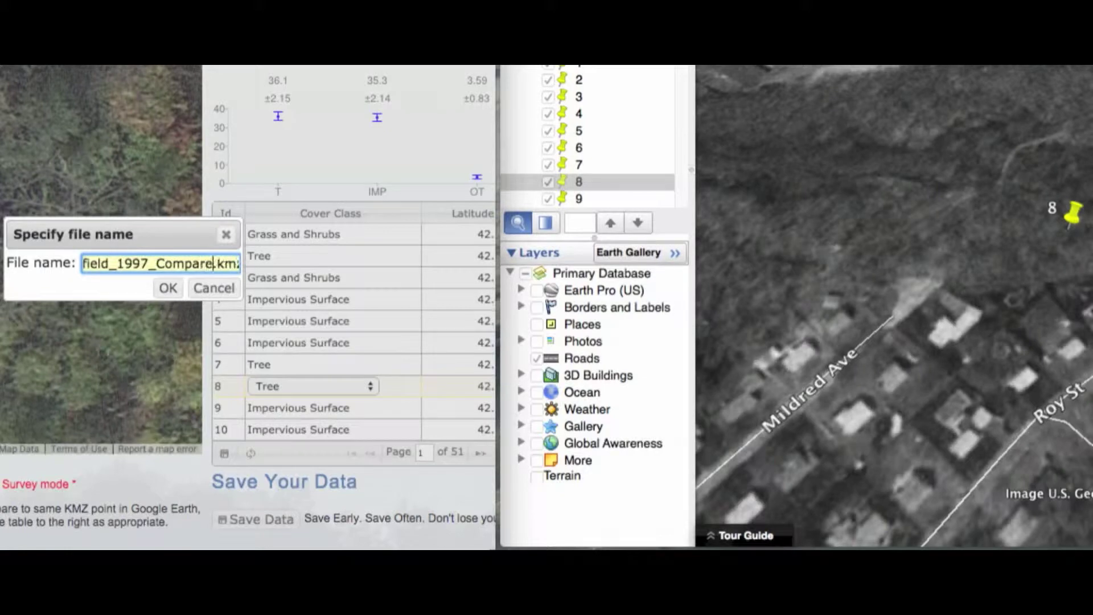
click(176, 290)
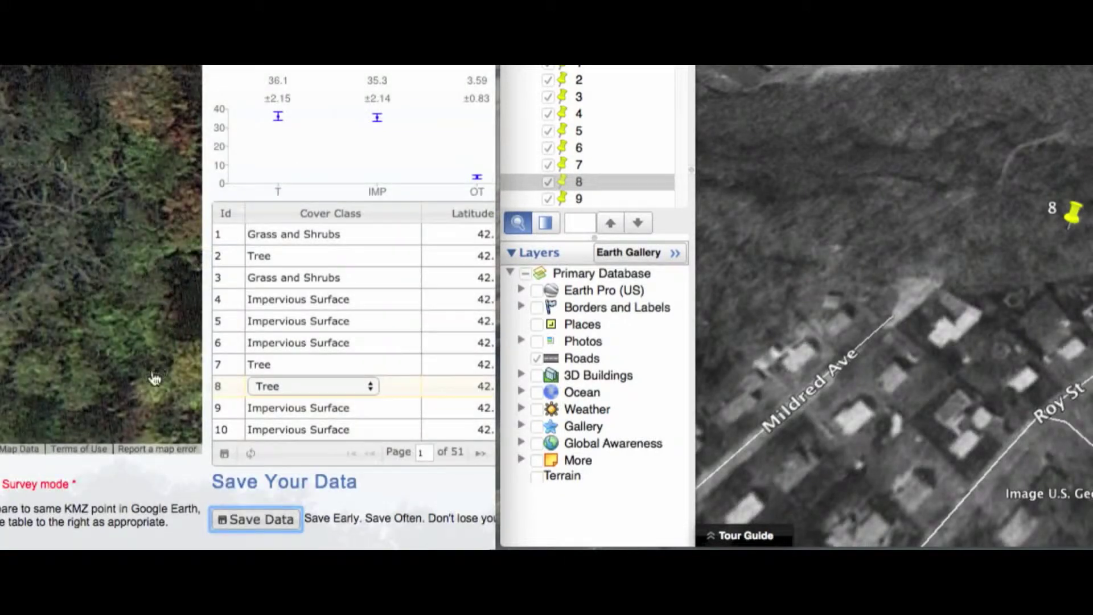